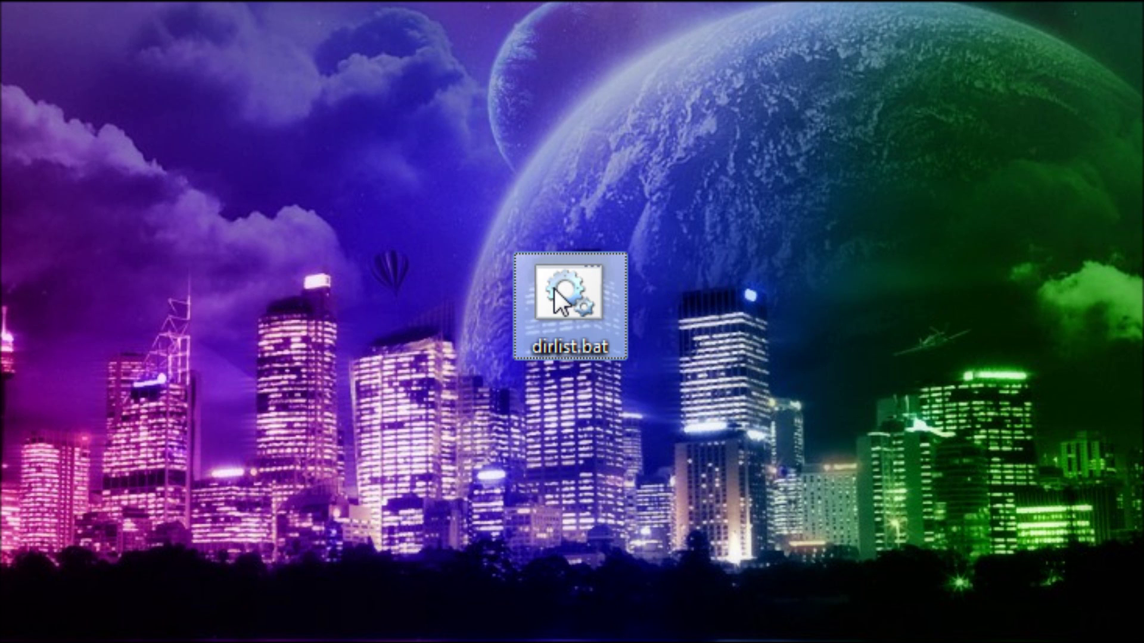
Step: View the dirlist.bat script in Notepad, then close it
{"action": "right_click", "coordinate": [589, 316]}
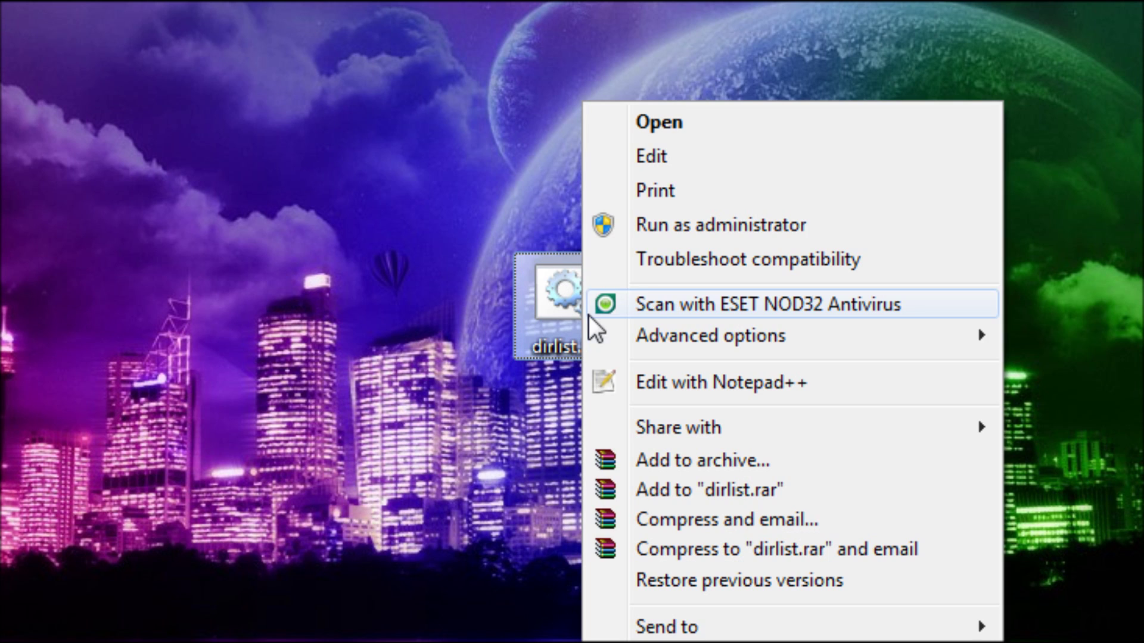
{"action": "left_click", "coordinate": [660, 158]}
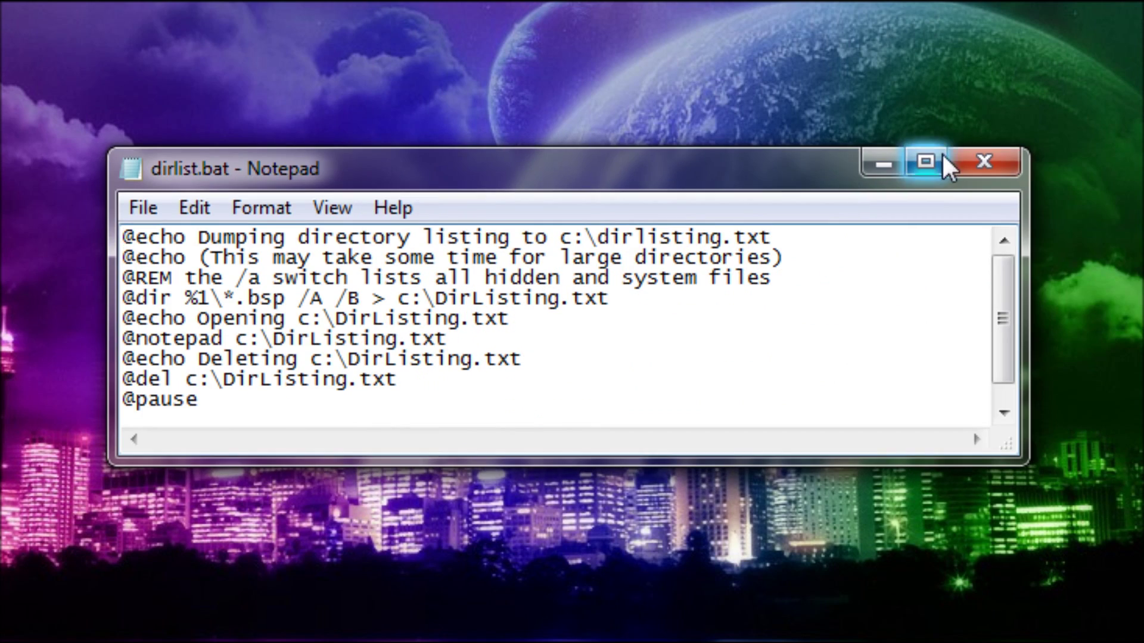
{"action": "left_click", "coordinate": [992, 163]}
Step: Review dirlist.bat in Notepad++, then bring up the Start menu
{"action": "right_click", "coordinate": [620, 279]}
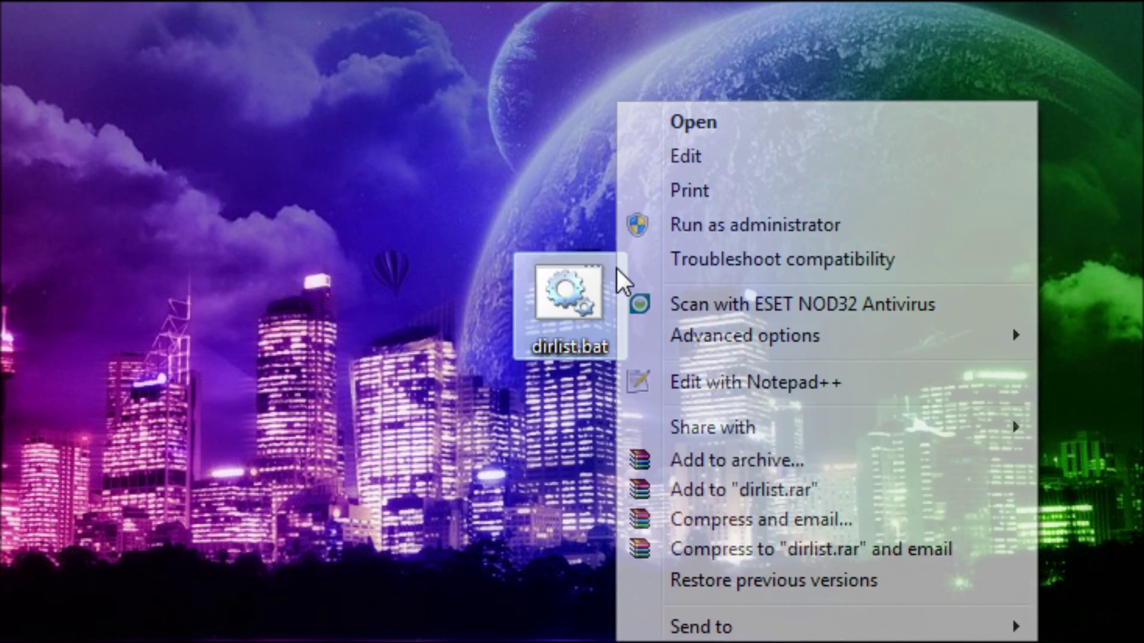
{"action": "left_click", "coordinate": [744, 382]}
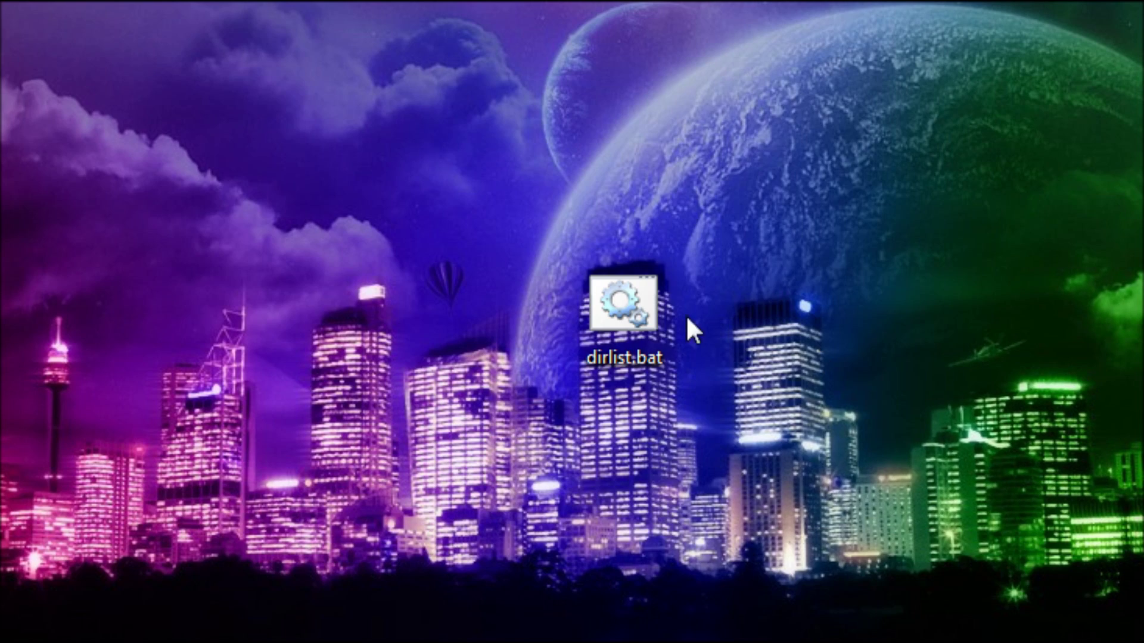
{"action": "right_click", "coordinate": [634, 314]}
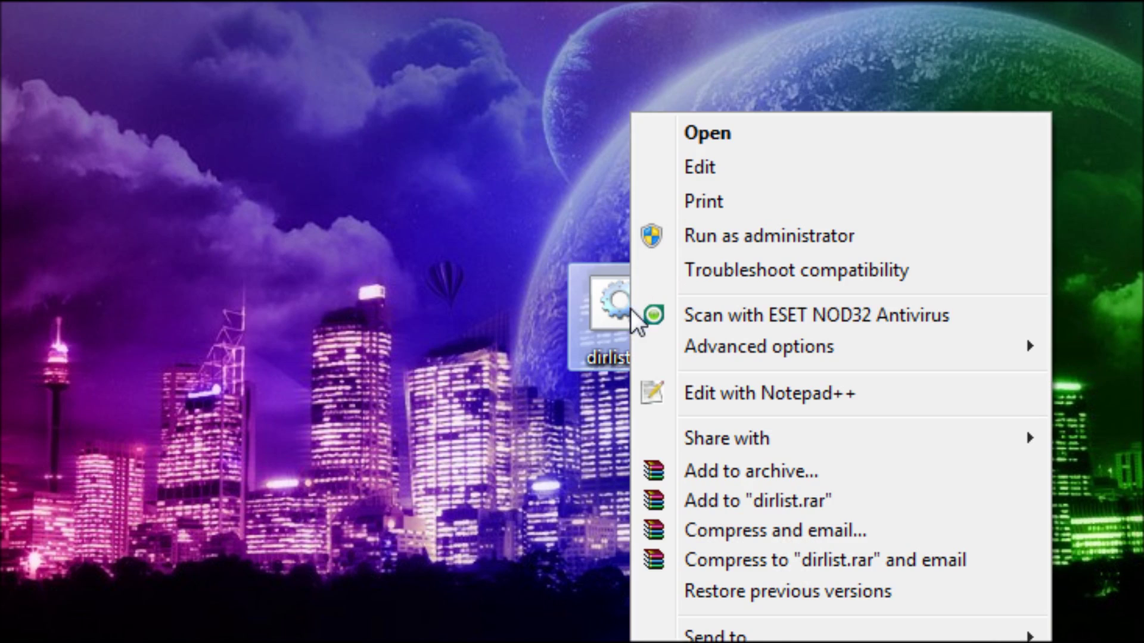
{"action": "key", "text": "Escape"}
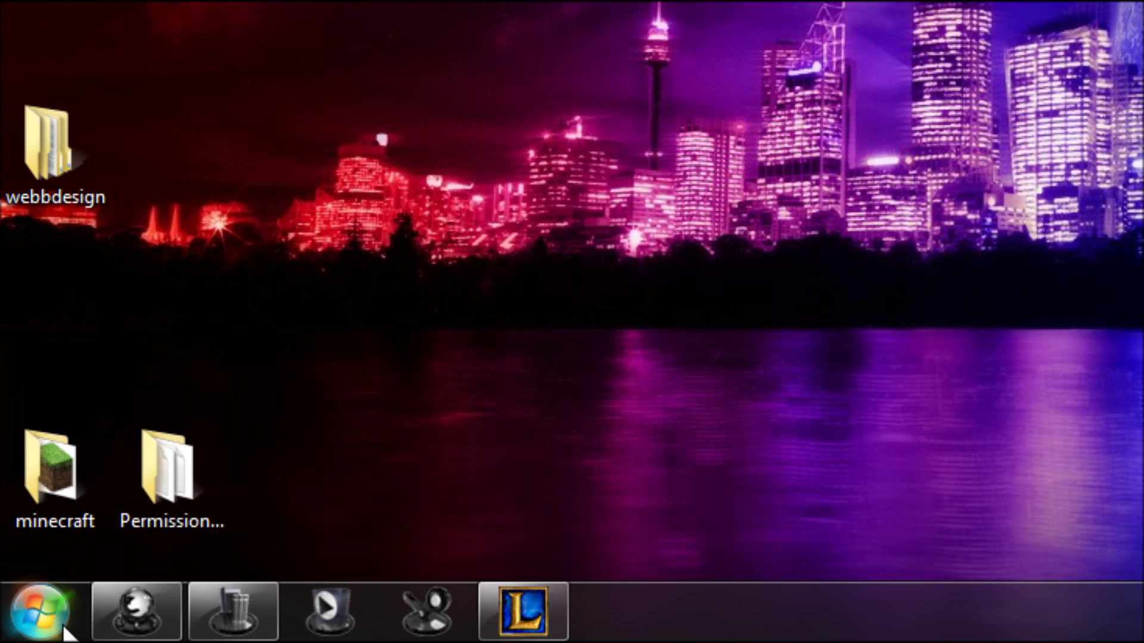
{"action": "left_click", "coordinate": [37, 610]}
Step: From the Computer window, navigate to shell:sendto to reach the SendTo folder
{"action": "left_click", "coordinate": [506, 156]}
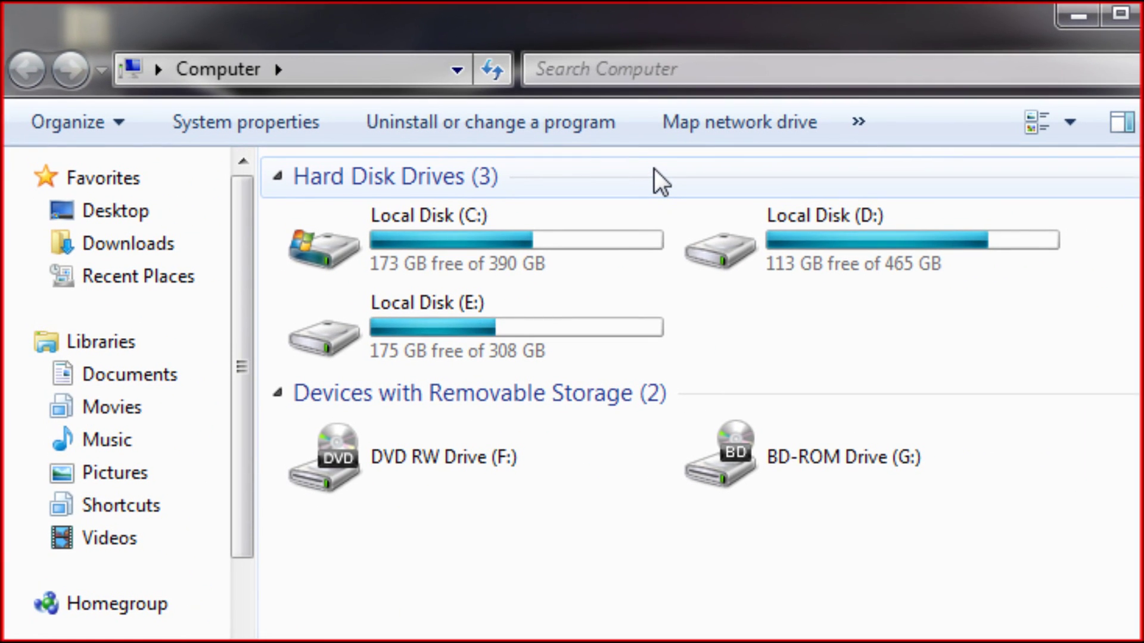
{"action": "left_click", "coordinate": [332, 72]}
{"action": "type", "text": "sh"}
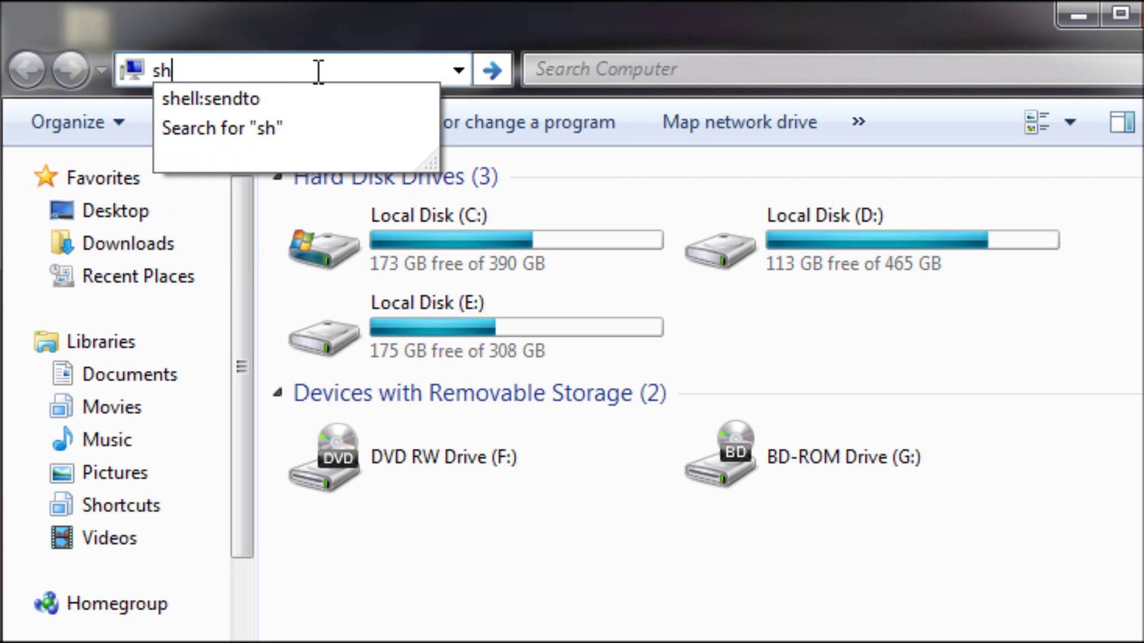
{"action": "type", "text": "ell"}
{"action": "type", "text": ":se"}
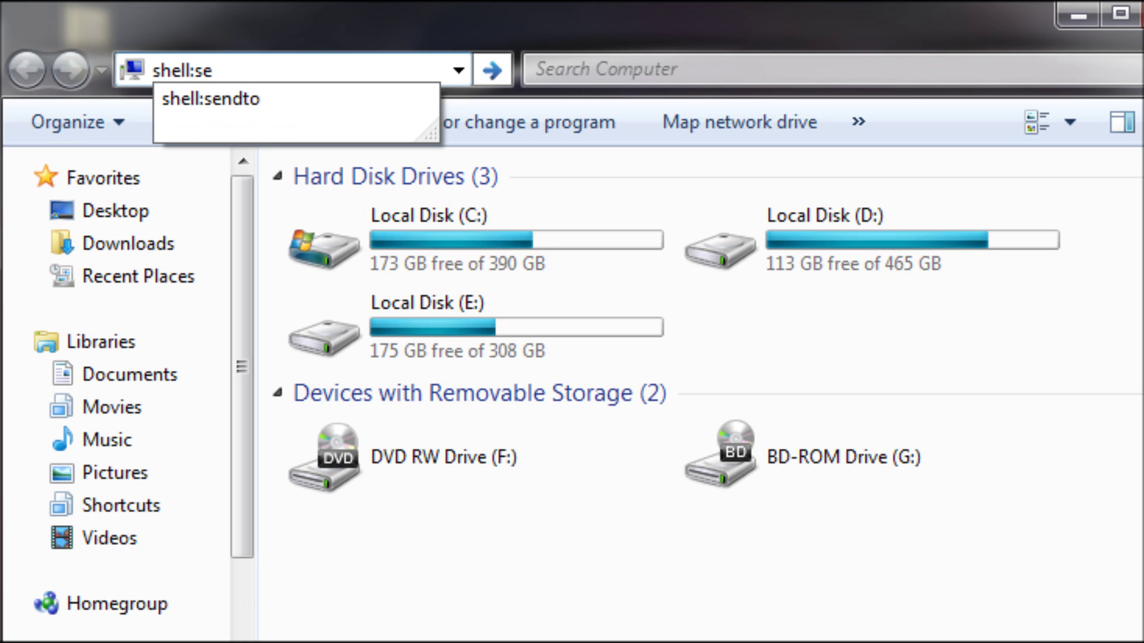
{"action": "type", "text": "ndto"}
{"action": "key", "text": "Return"}
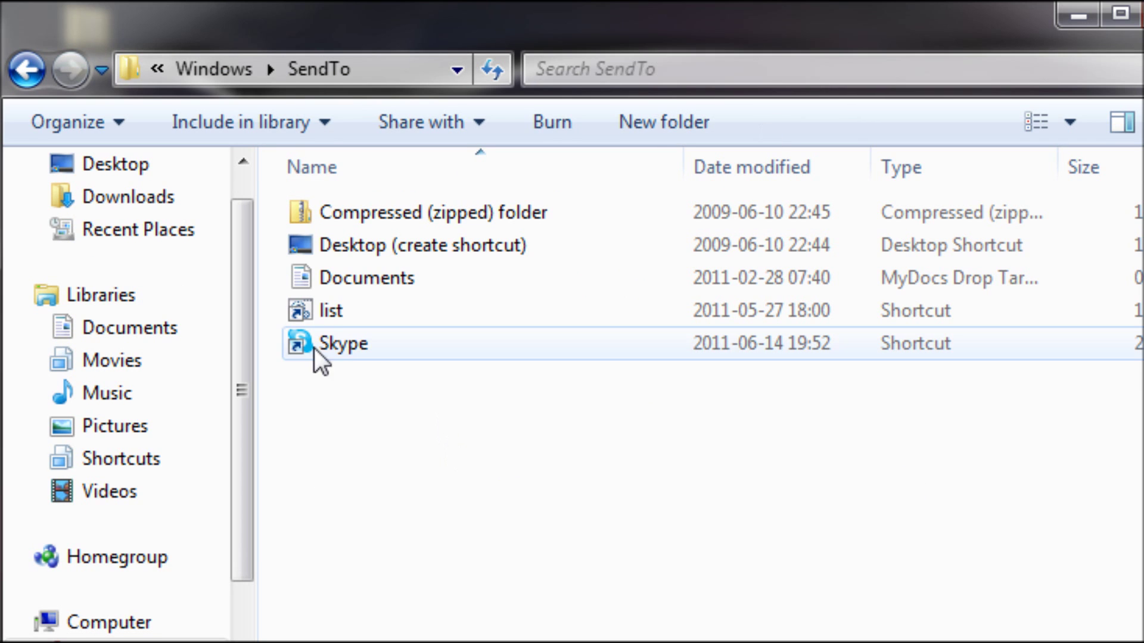
Step: Delete the old 'list' shortcut from SendTo to the Recycle Bin
{"action": "left_click", "coordinate": [329, 315]}
{"action": "key", "text": "Delete"}
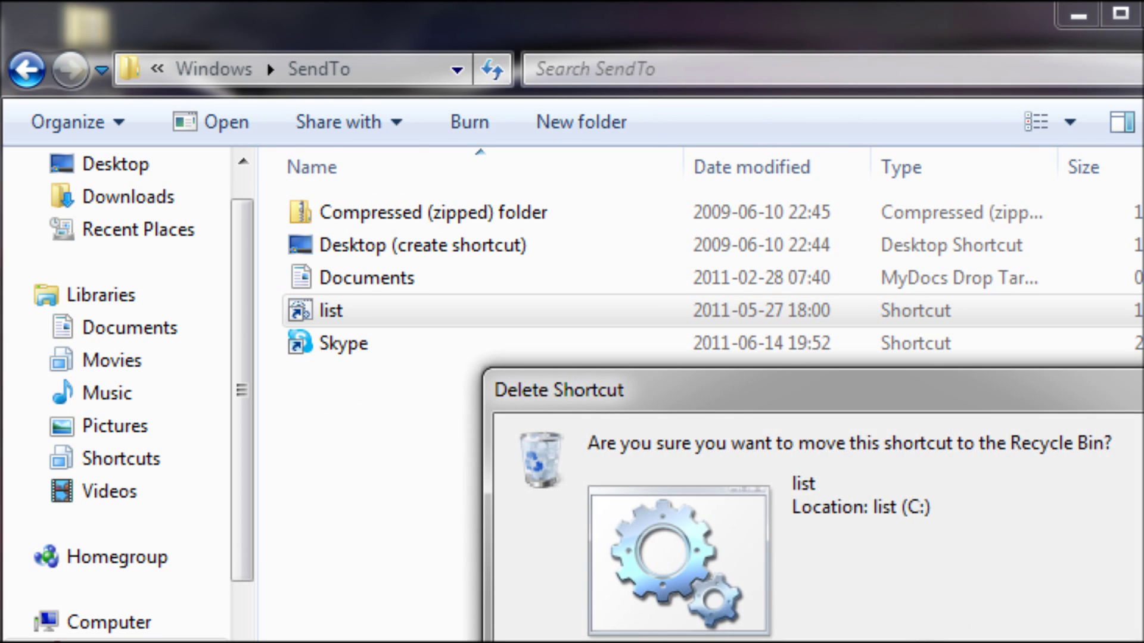
{"action": "key", "text": "Return"}
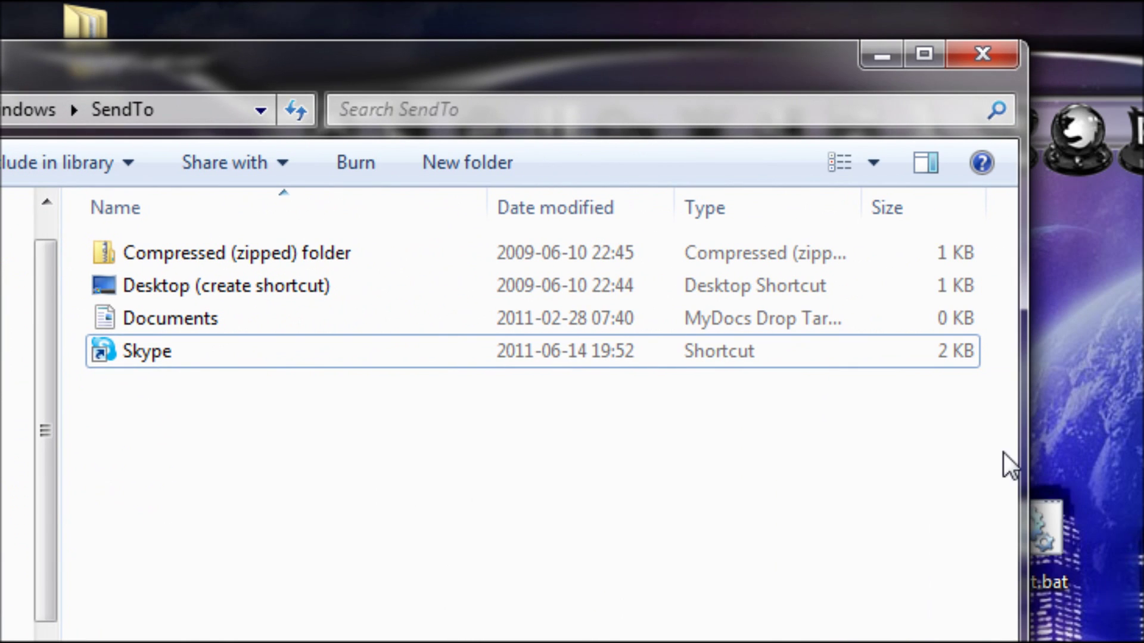
Step: Move dirlist.bat from the desktop into the SendTo folder
{"action": "left_click_drag", "start_coordinate": [1067, 521], "coordinate": [655, 464]}
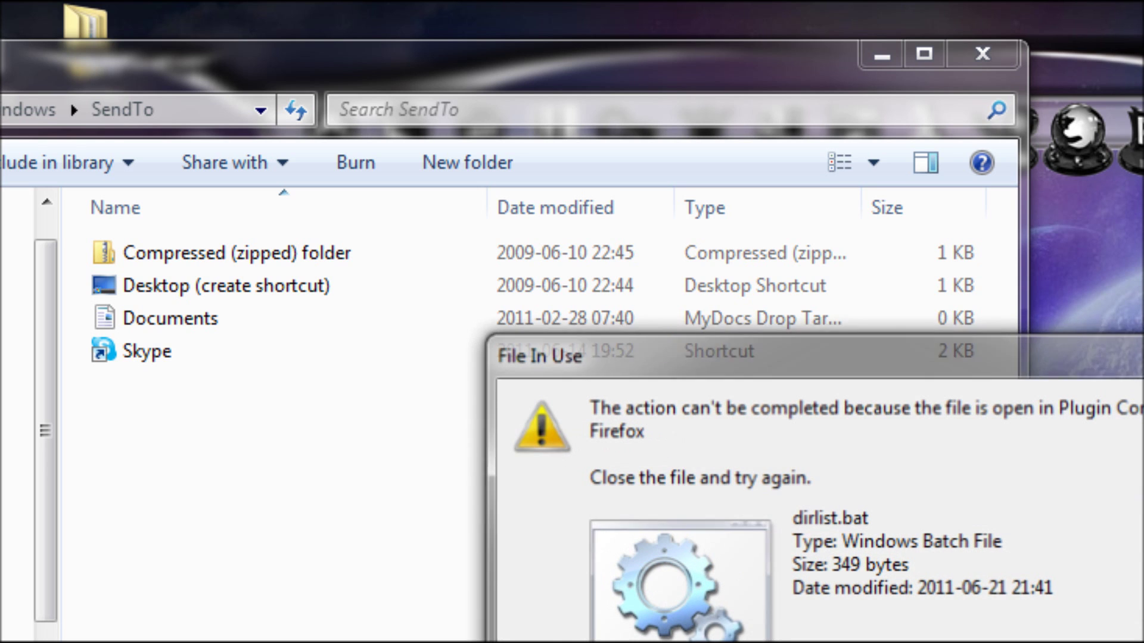
{"action": "key", "text": "Return"}
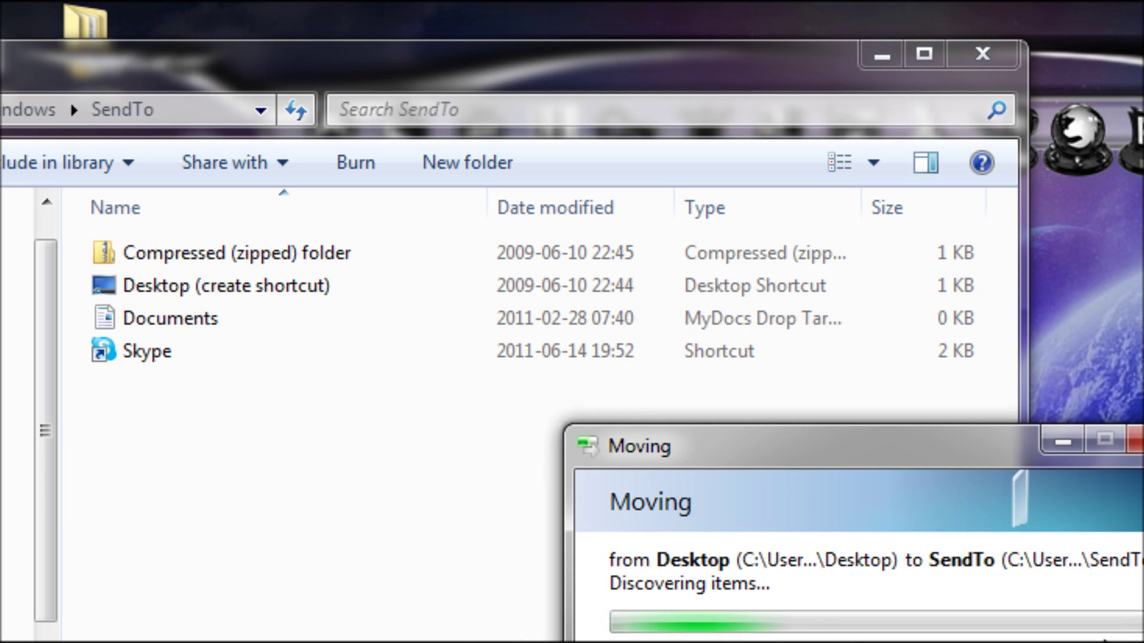
{"action": "right_click", "coordinate": [1067, 581]}
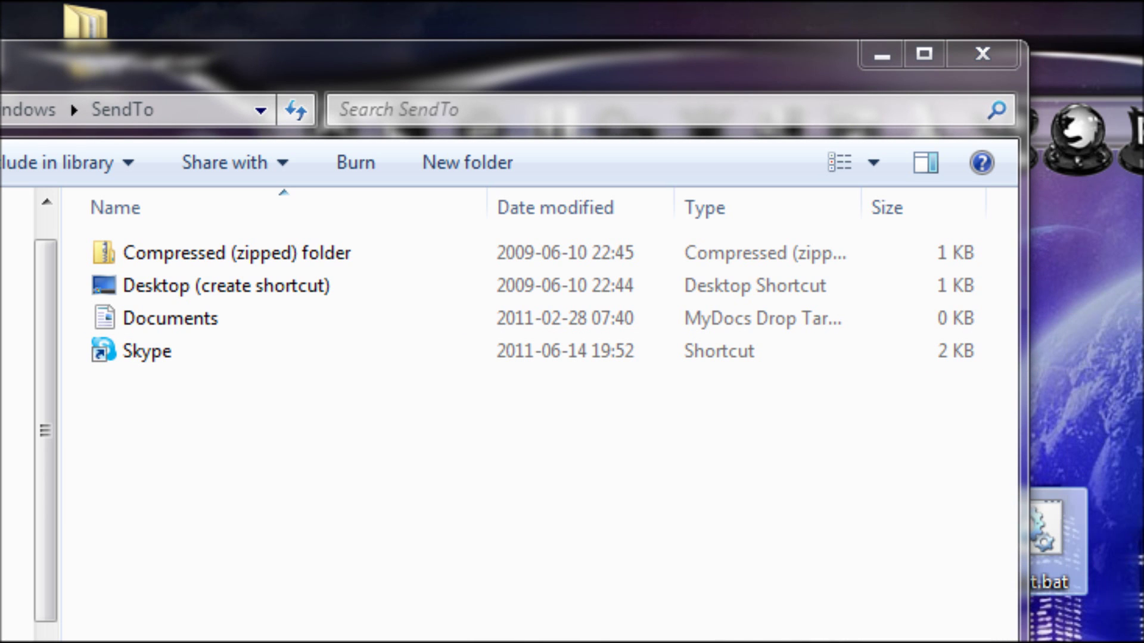
{"action": "left_click", "coordinate": [463, 491]}
{"action": "right_click", "coordinate": [462, 492]}
{"action": "key", "text": "p"}
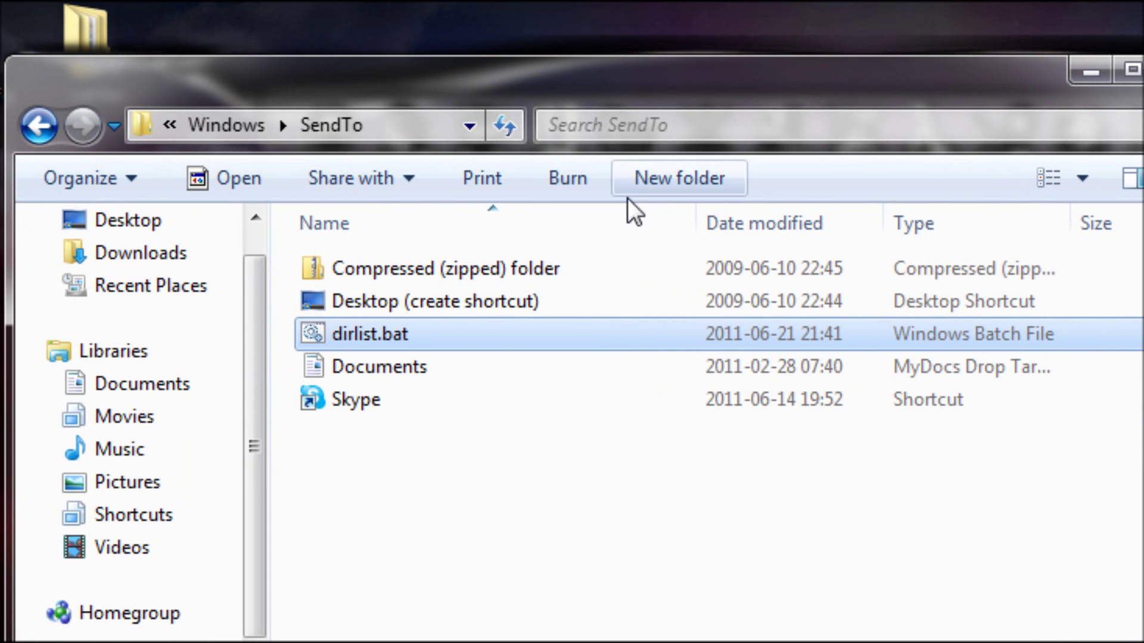
Step: Browse Local Disk (C:) into the Program Files (x86) folder
{"action": "scroll", "coordinate": [257, 478], "scroll_direction": "down", "scroll_amount": 3}
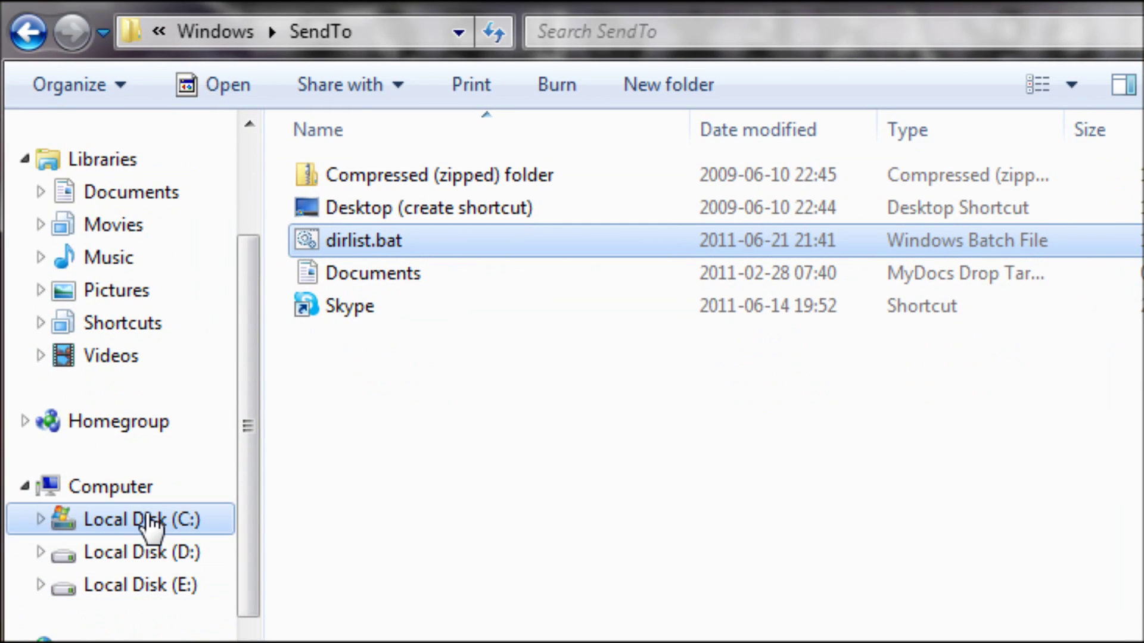
{"action": "left_click", "coordinate": [149, 524]}
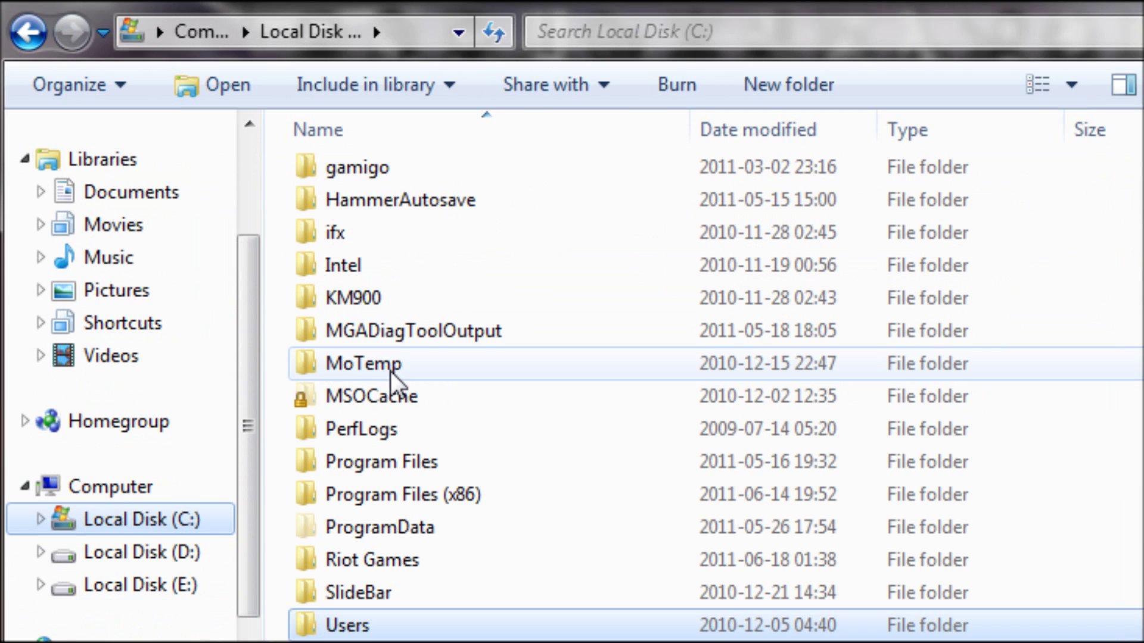
{"action": "left_click", "coordinate": [380, 427]}
{"action": "right_click", "coordinate": [380, 427]}
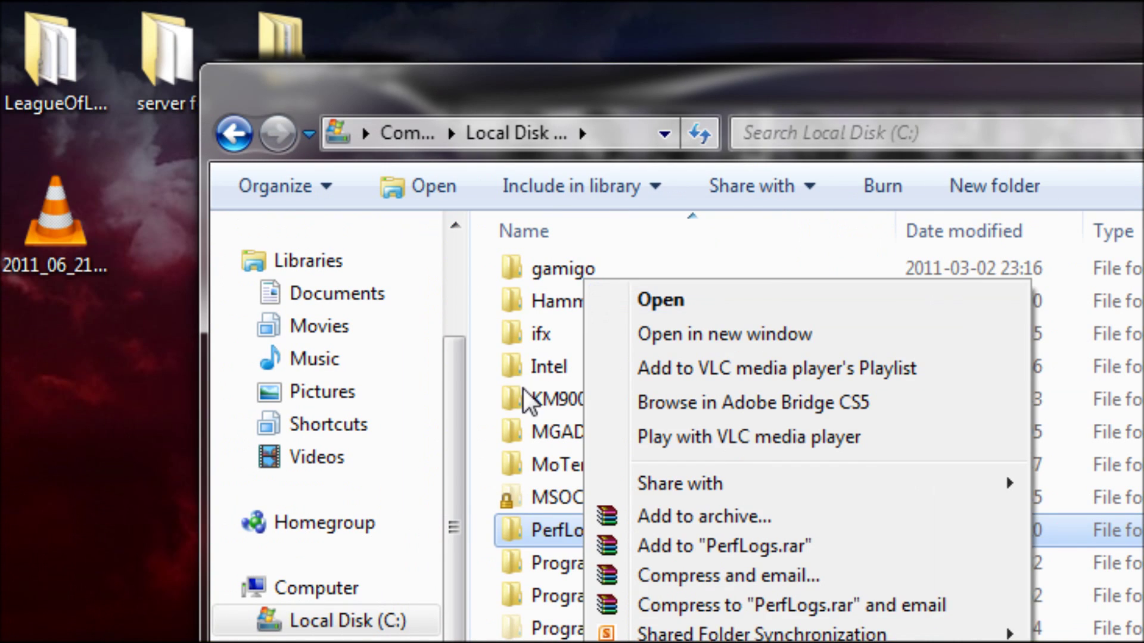
{"action": "left_click", "coordinate": [463, 400]}
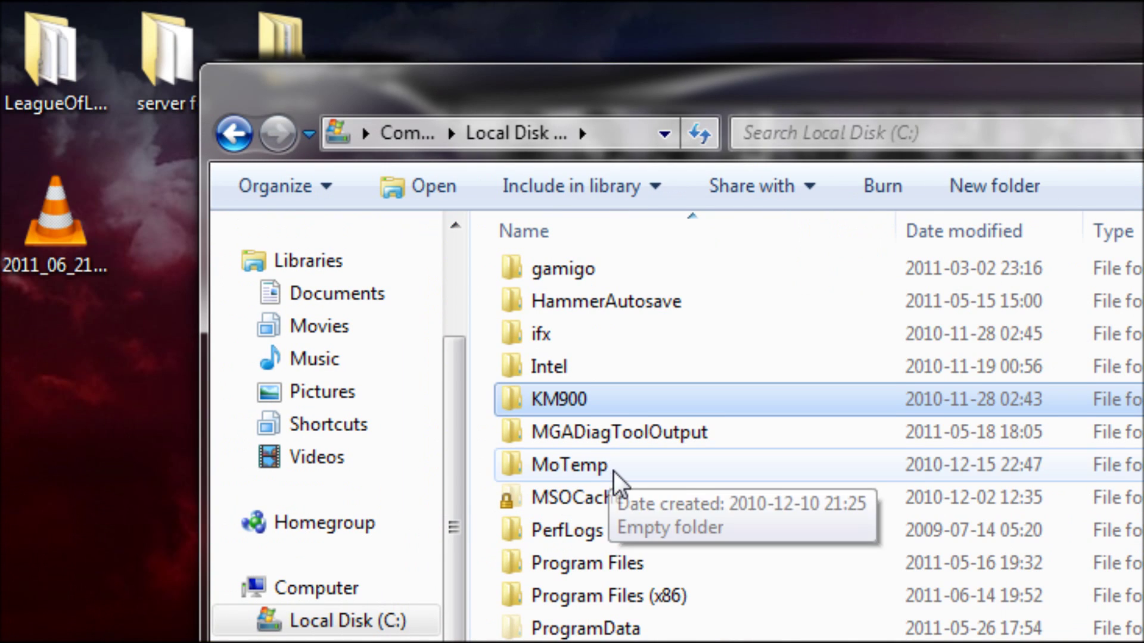
{"action": "double_click", "coordinate": [508, 394]}
{"action": "scroll", "coordinate": [508, 392], "scroll_direction": "down", "scroll_amount": 4}
{"action": "scroll", "coordinate": [490, 370], "scroll_direction": "down", "scroll_amount": 7}
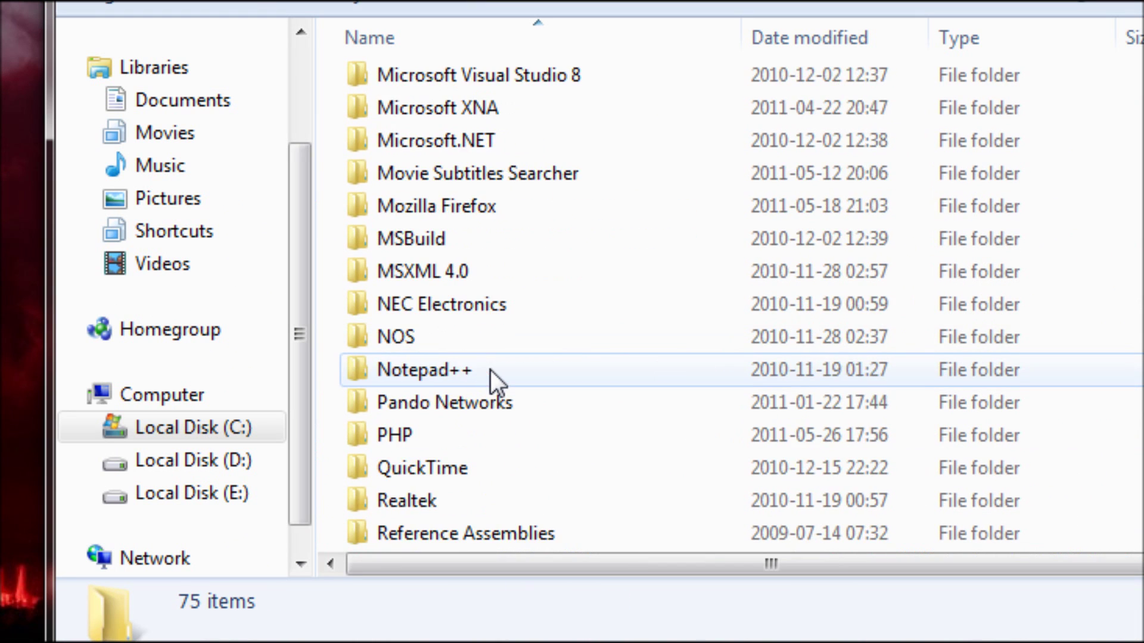
{"action": "scroll", "coordinate": [490, 369], "scroll_direction": "down", "scroll_amount": 9}
{"action": "scroll", "coordinate": [470, 386], "scroll_direction": "up", "scroll_amount": 5}
Step: Go through Steam > steamapps > tpbbe > counter-strike source > cstrike, peeking into maps
{"action": "double_click", "coordinate": [426, 307]}
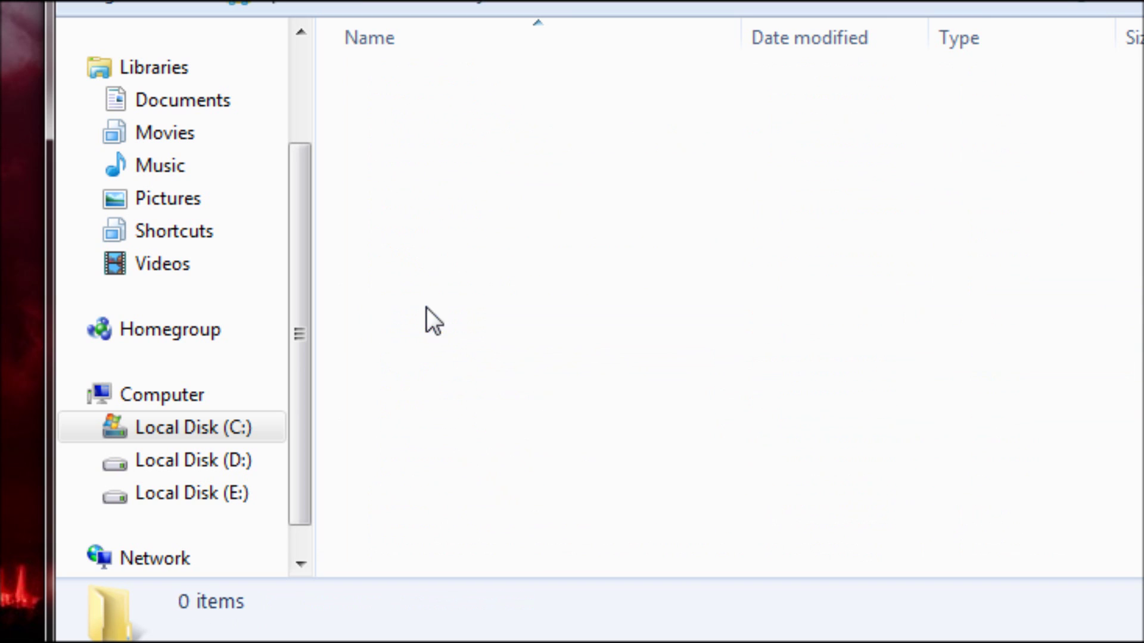
{"action": "scroll", "coordinate": [502, 451], "scroll_direction": "down", "scroll_amount": 2}
{"action": "double_click", "coordinate": [447, 307]}
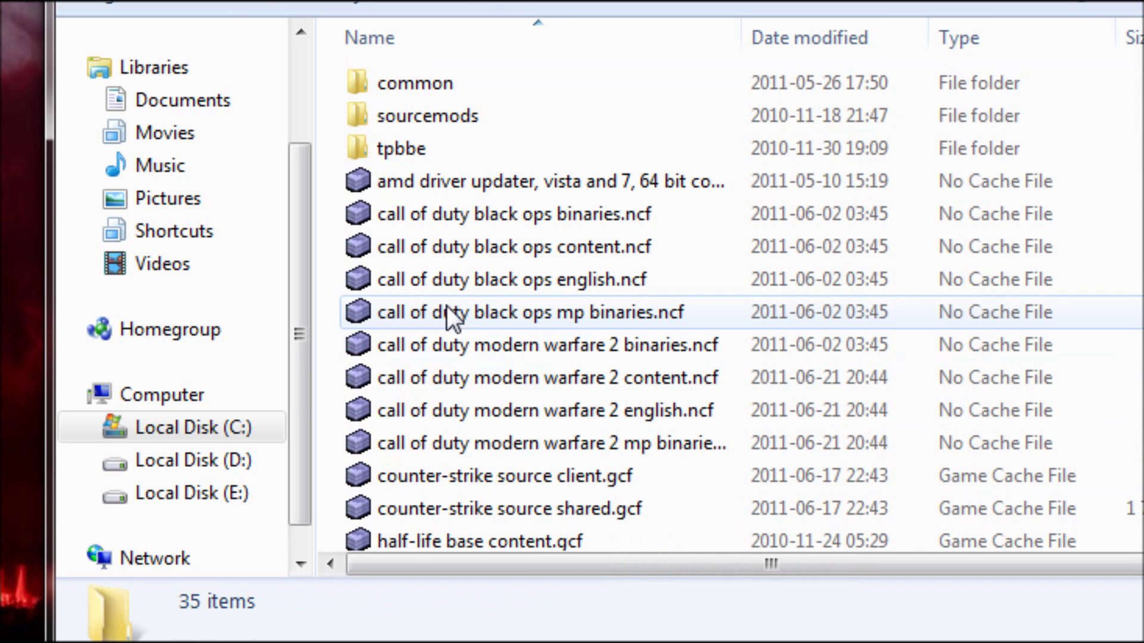
{"action": "double_click", "coordinate": [440, 144]}
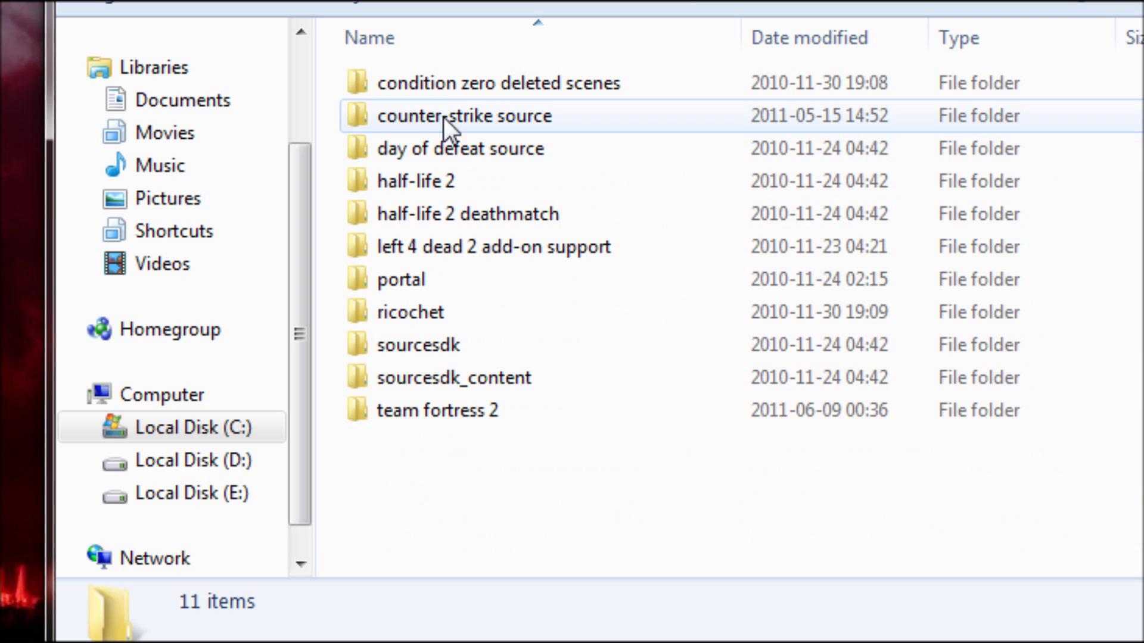
{"action": "double_click", "coordinate": [582, 108]}
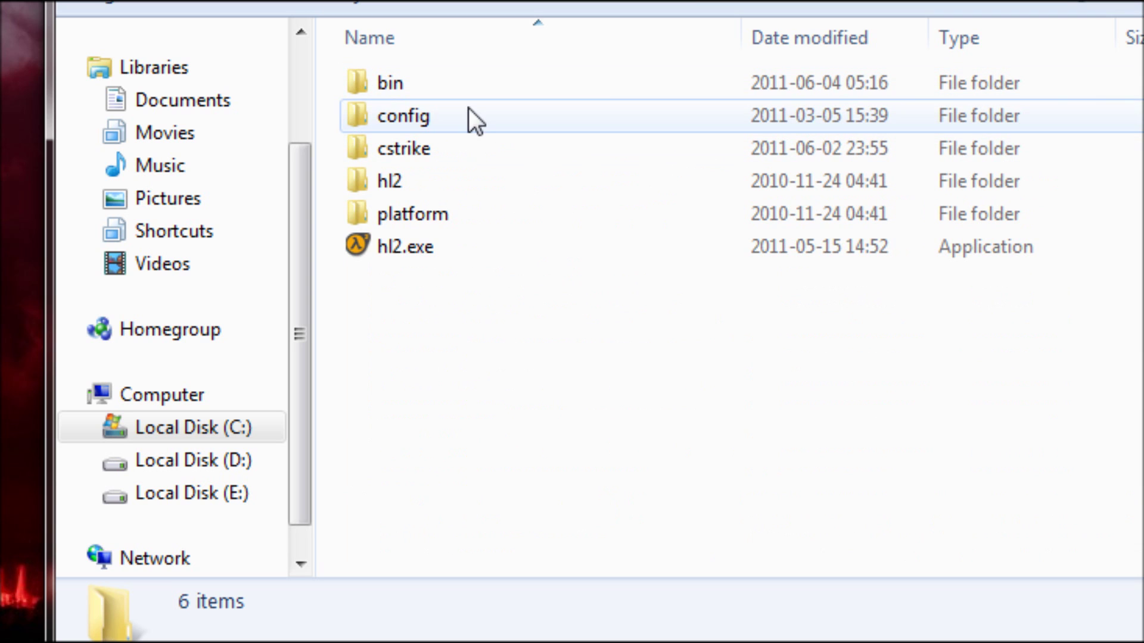
{"action": "double_click", "coordinate": [435, 153]}
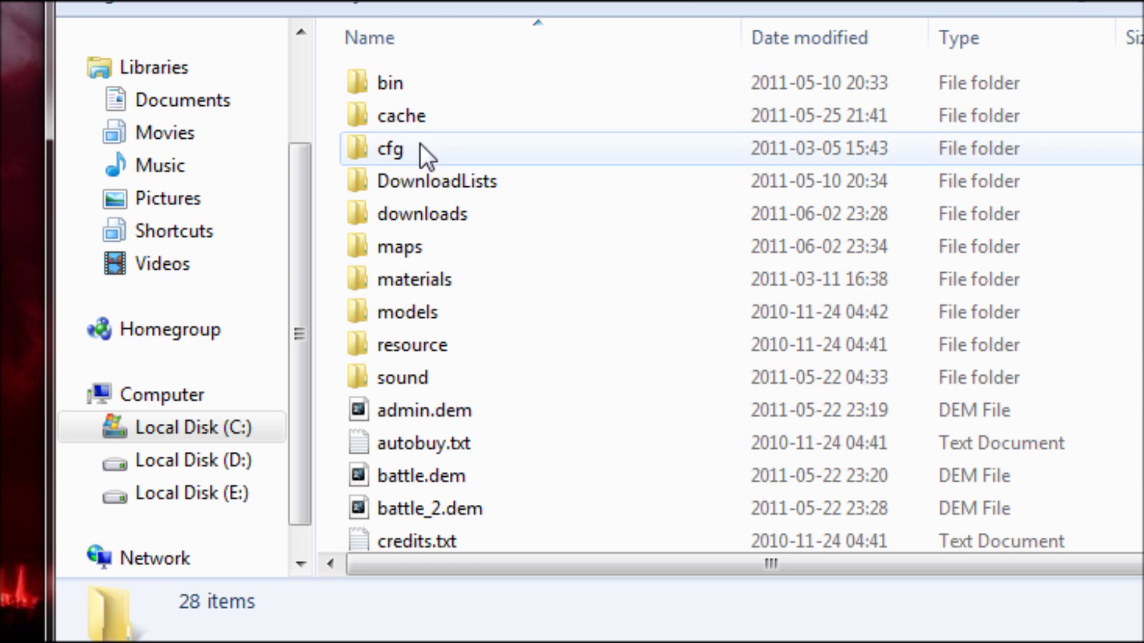
{"action": "left_click", "coordinate": [416, 246]}
{"action": "double_click", "coordinate": [416, 245]}
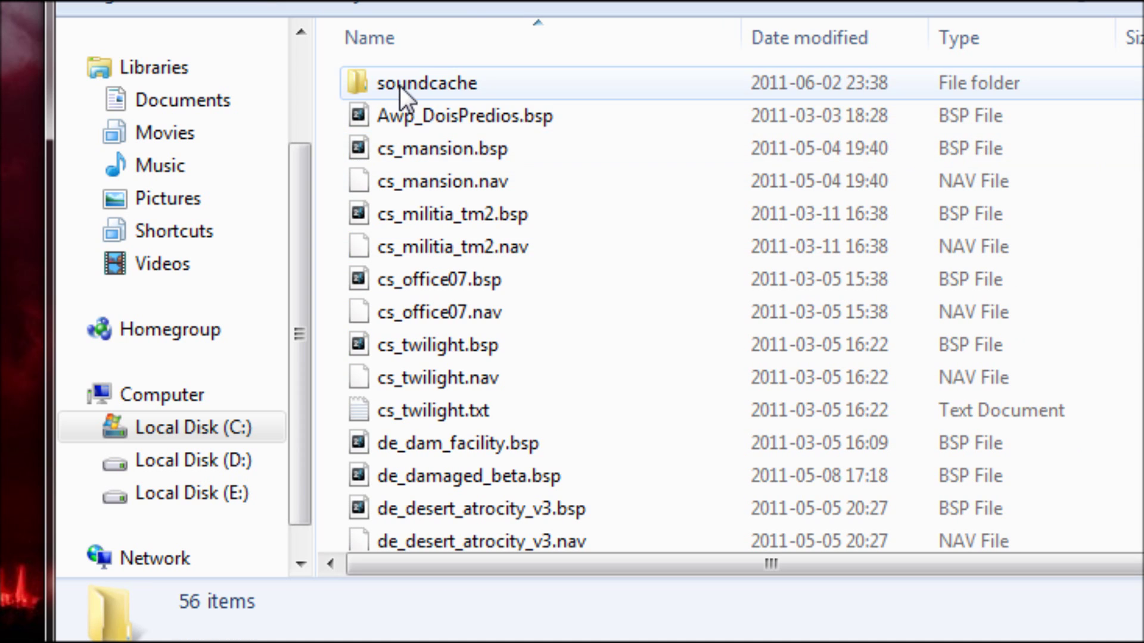
{"action": "key", "text": "BackSpace"}
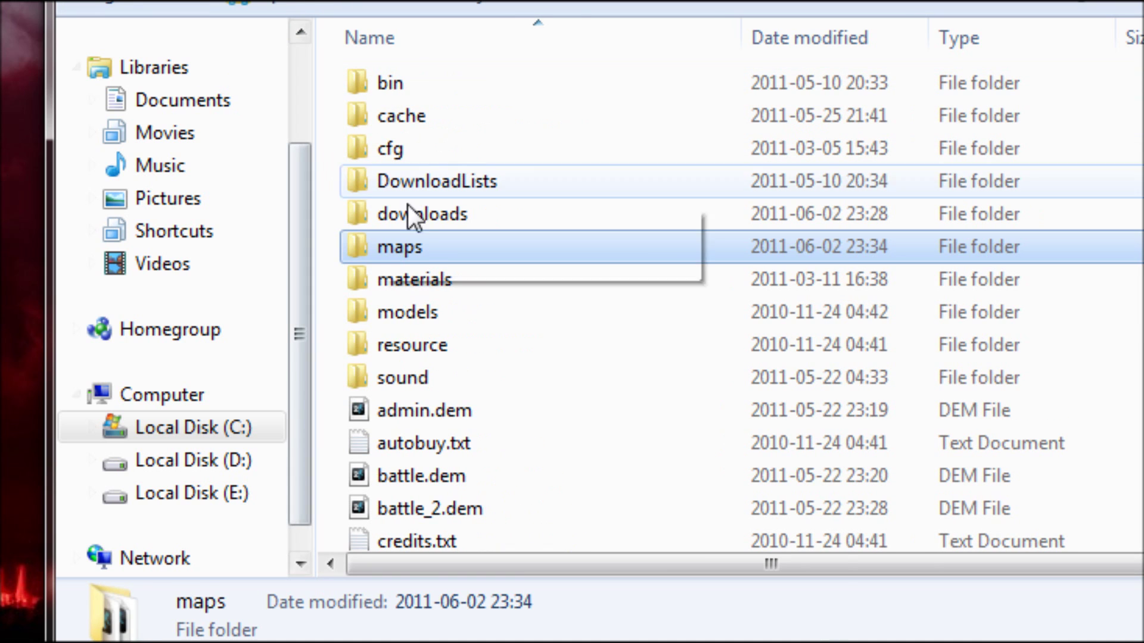
{"action": "right_click", "coordinate": [420, 248]}
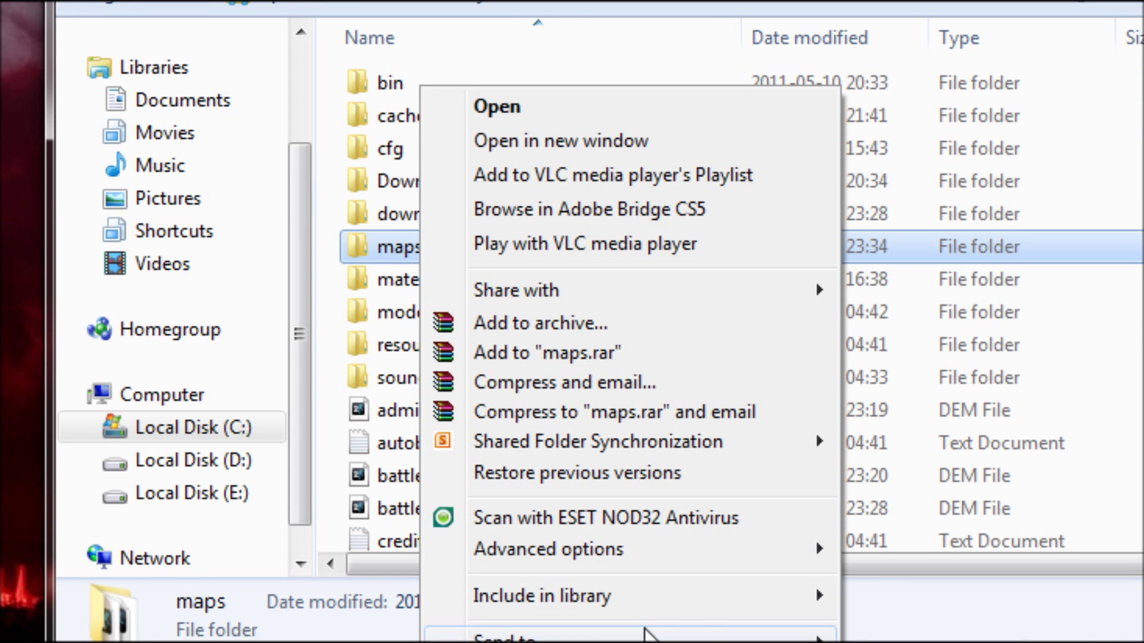
Step: Send the maps folder to dirlist.bat, producing DirListing.txt in Notepad
{"action": "left_click", "coordinate": [983, 639]}
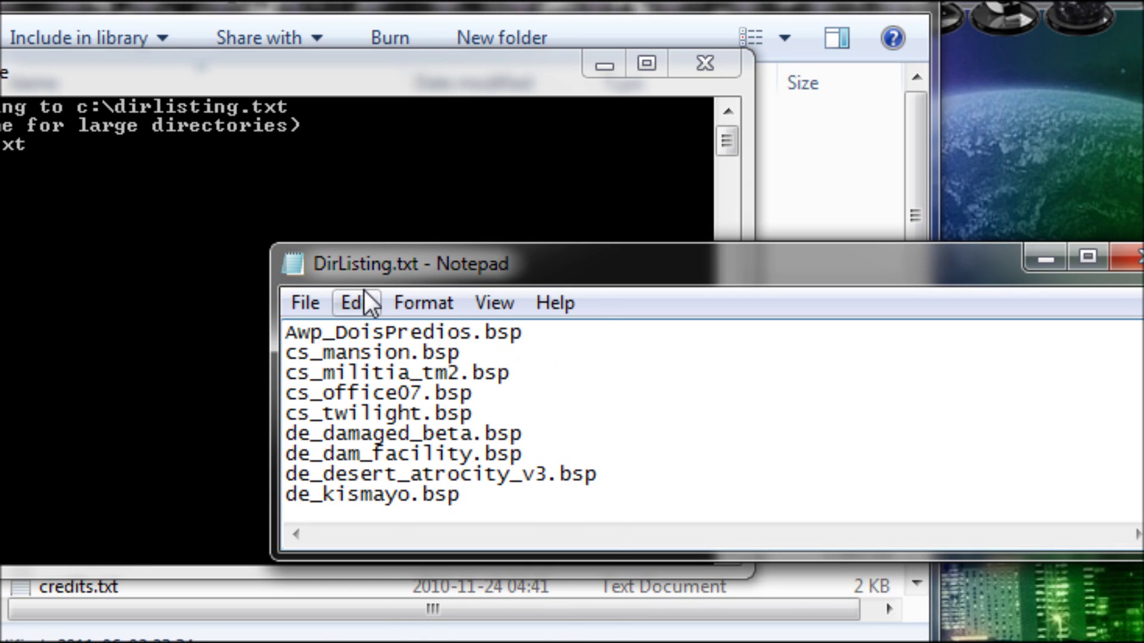
{"action": "left_click", "coordinate": [358, 304]}
Step: Replace all '.bsp' with nothing in DirListing.txt
{"action": "left_click", "coordinate": [441, 604]}
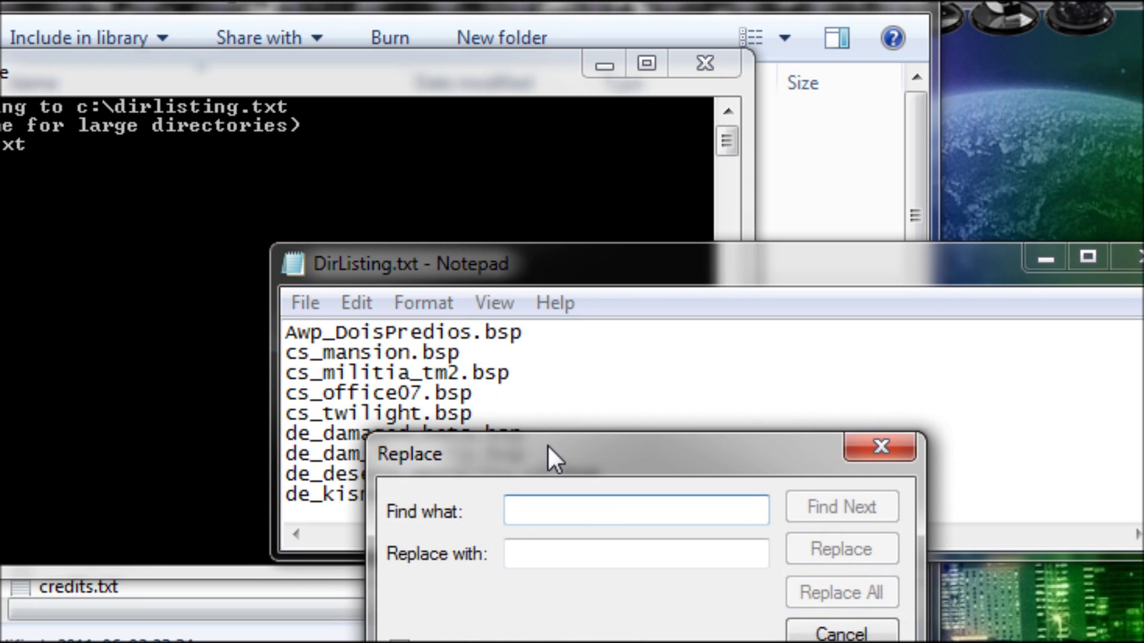
{"action": "type", "text": ".bsp"}
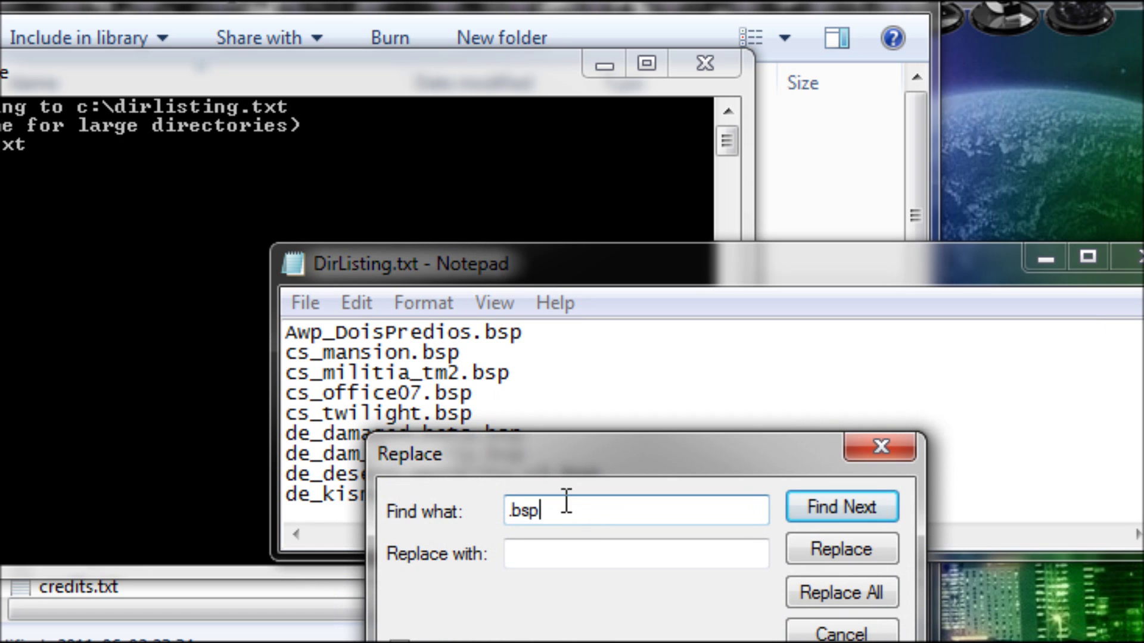
{"action": "left_click", "coordinate": [834, 590]}
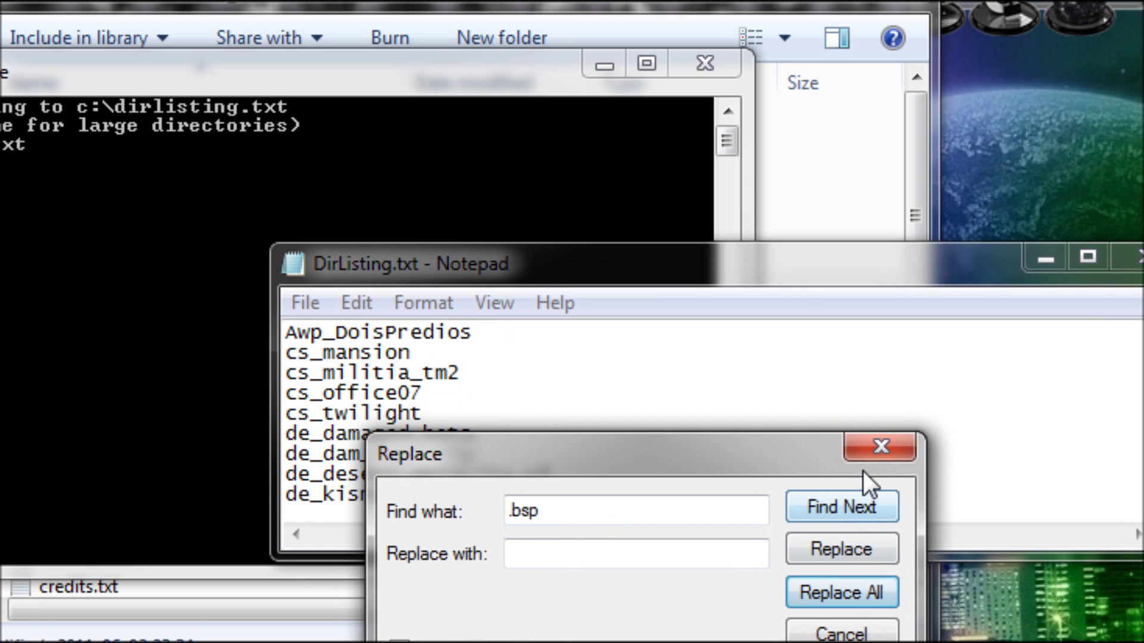
{"action": "left_click", "coordinate": [876, 454]}
Step: Look over the cleaned map list, then close DirListing.txt without saving
{"action": "left_click_drag", "start_coordinate": [999, 279], "coordinate": [846, 208]}
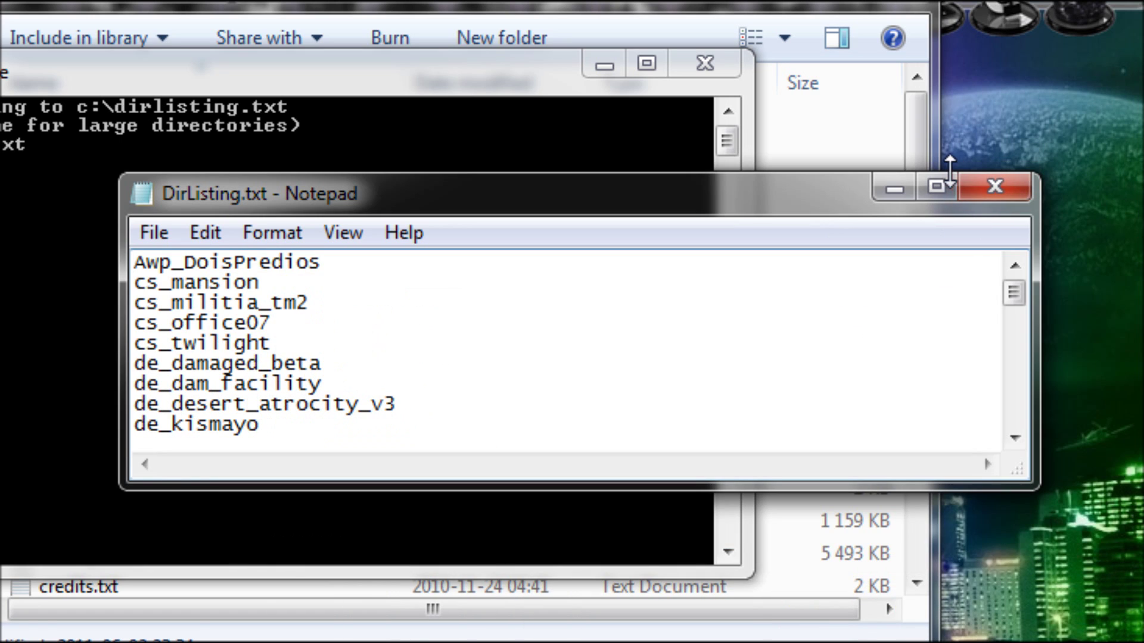
{"action": "left_click_drag", "start_coordinate": [1012, 280], "coordinate": [1010, 471]}
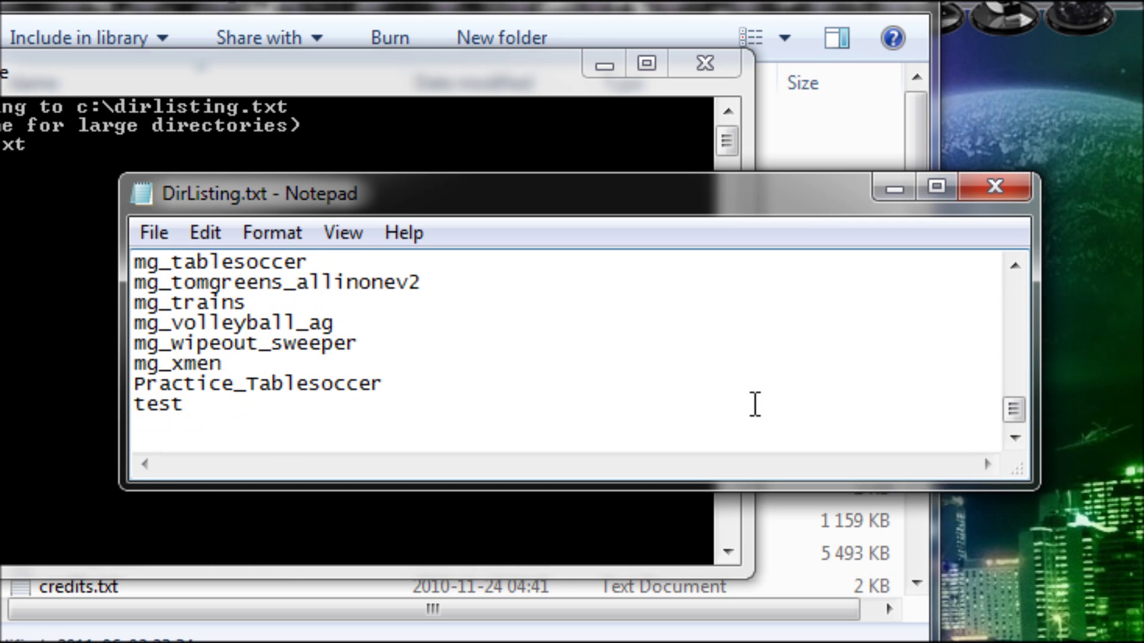
{"action": "left_click", "coordinate": [219, 410]}
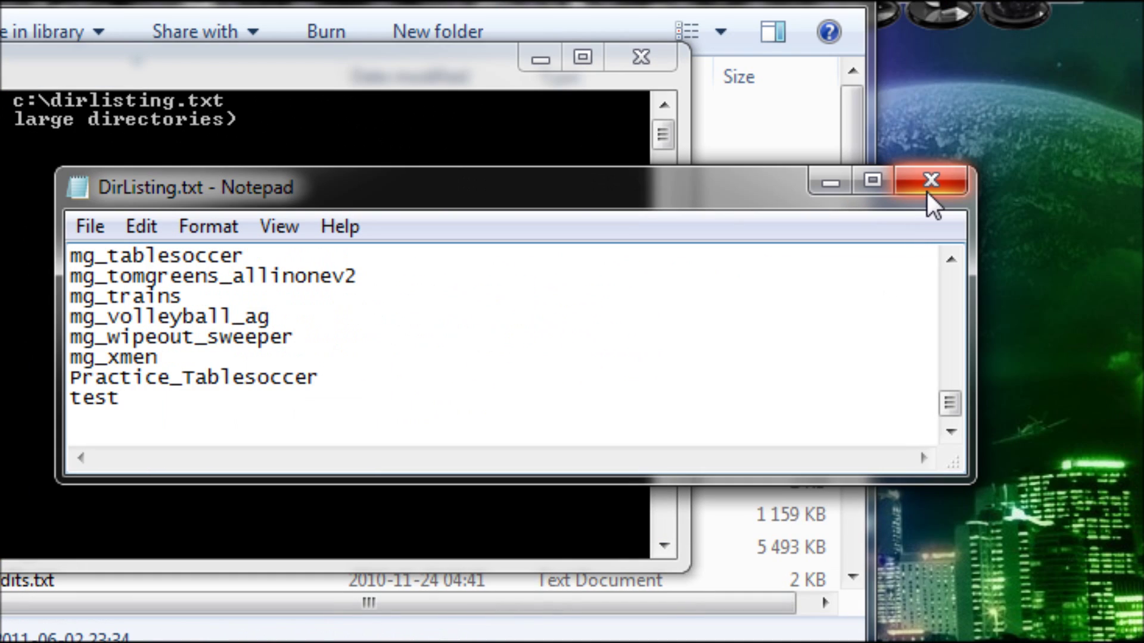
{"action": "left_click", "coordinate": [941, 184]}
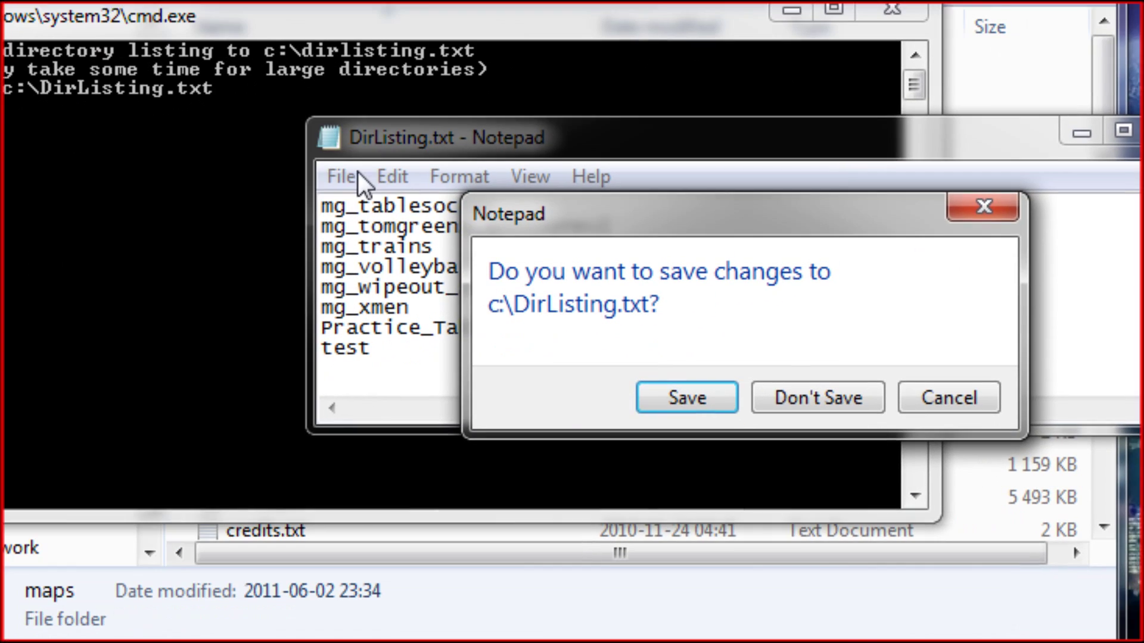
{"action": "left_click", "coordinate": [768, 401]}
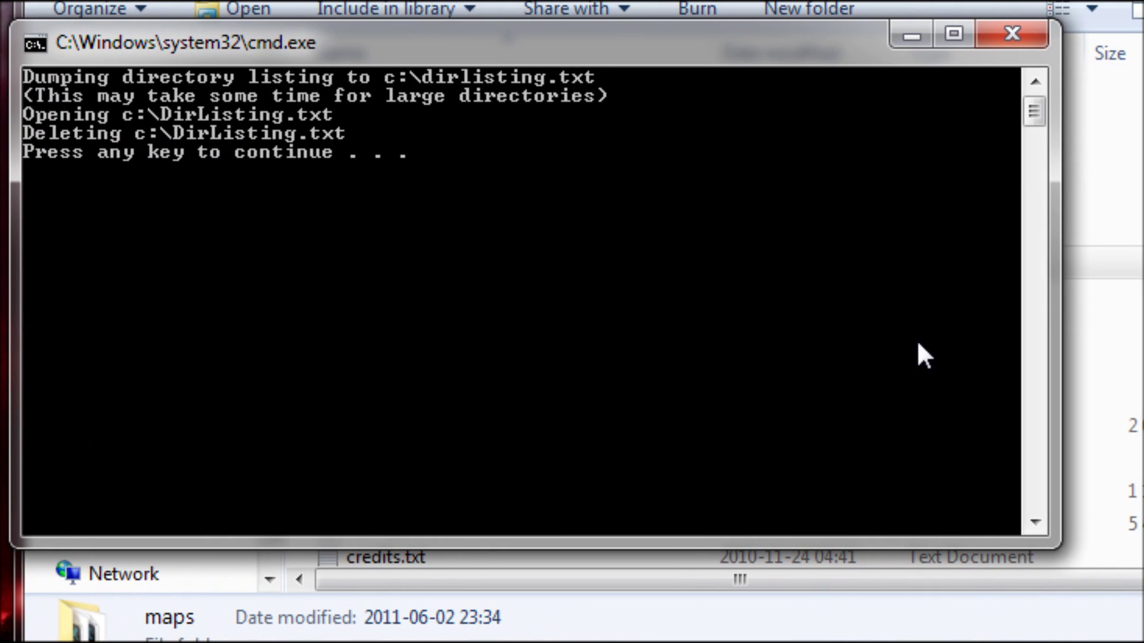
Step: Let the batch delete DirListing.txt and close the Command Prompt window
{"action": "key", "text": "Return"}
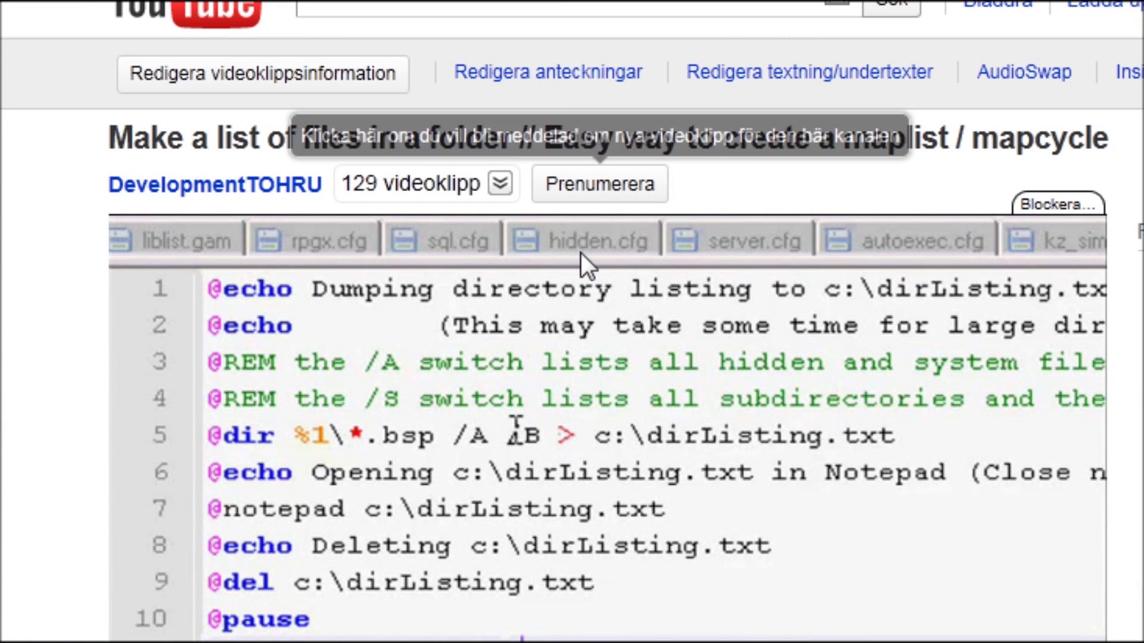
Step: Select the Fantasticgamers dirlist.bat download link in the YouTube description
{"action": "scroll", "coordinate": [536, 417], "scroll_direction": "down", "scroll_amount": 10}
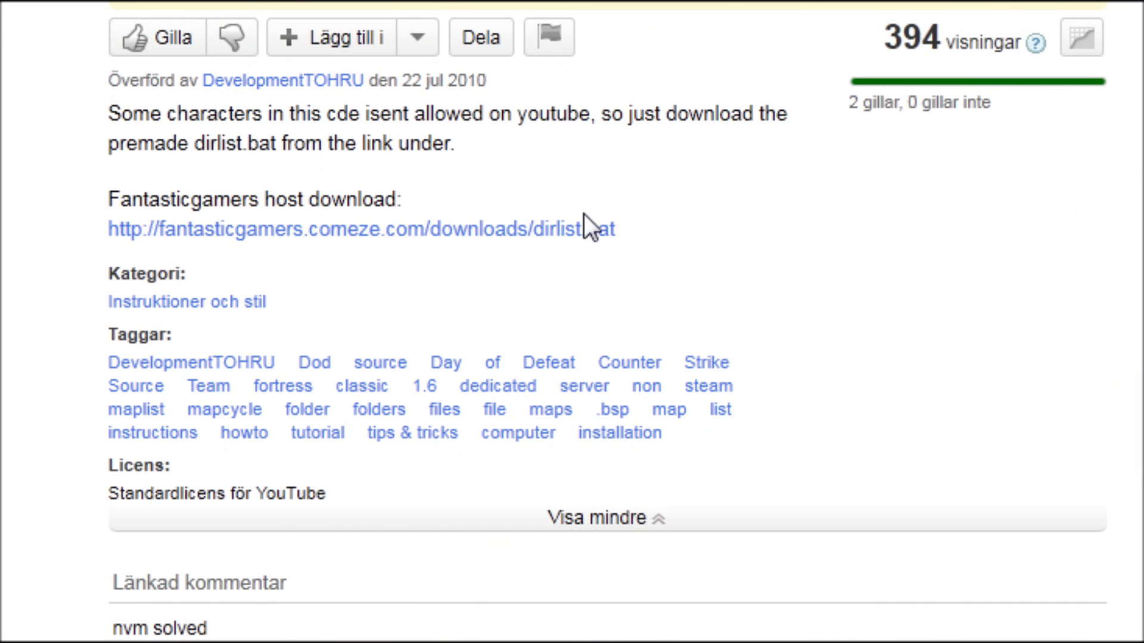
{"action": "left_click_drag", "start_coordinate": [673, 218], "coordinate": [108, 225]}
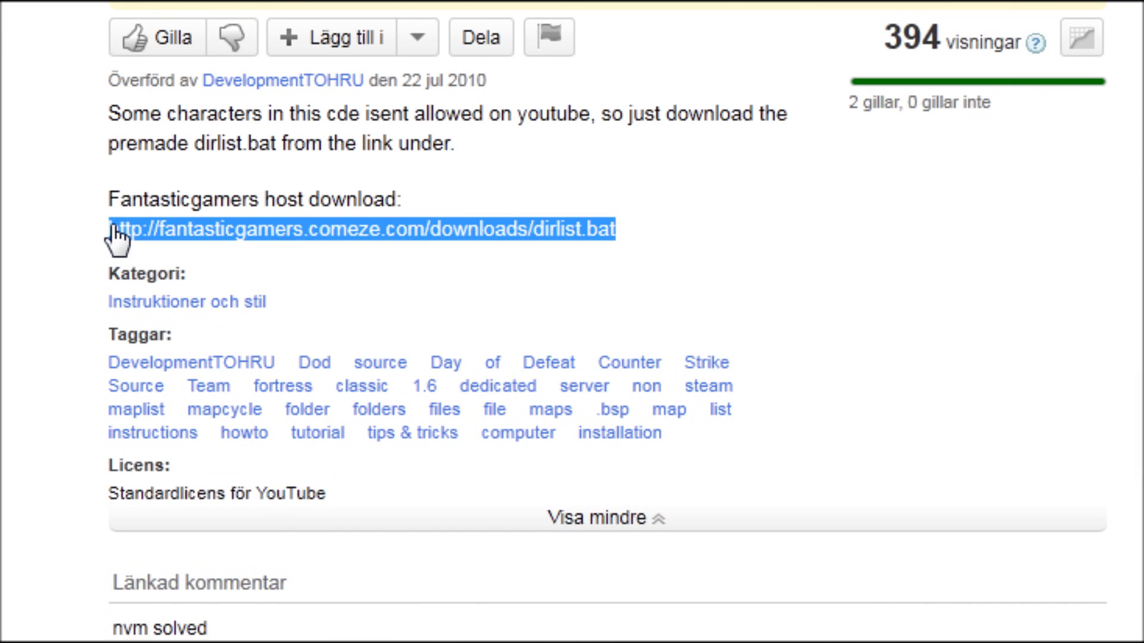